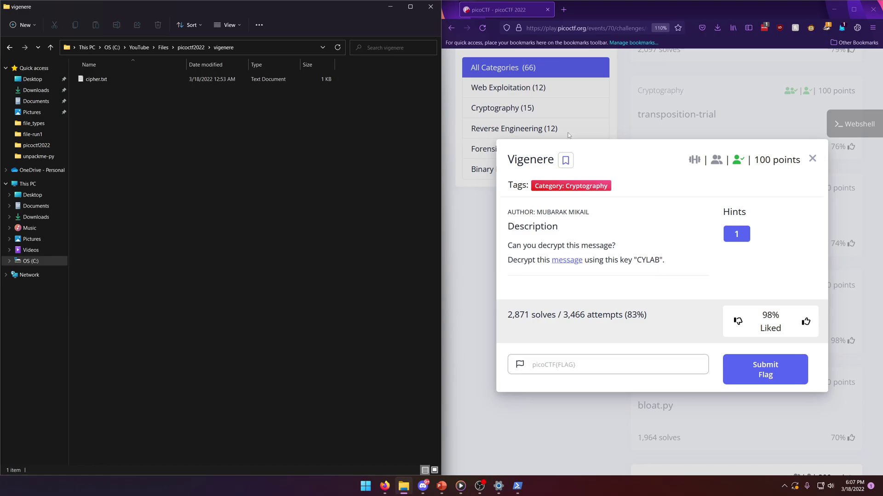
Open cipher.txt in Notepad snapped beside the browser and select all its ciphertext
double_click(210, 79)
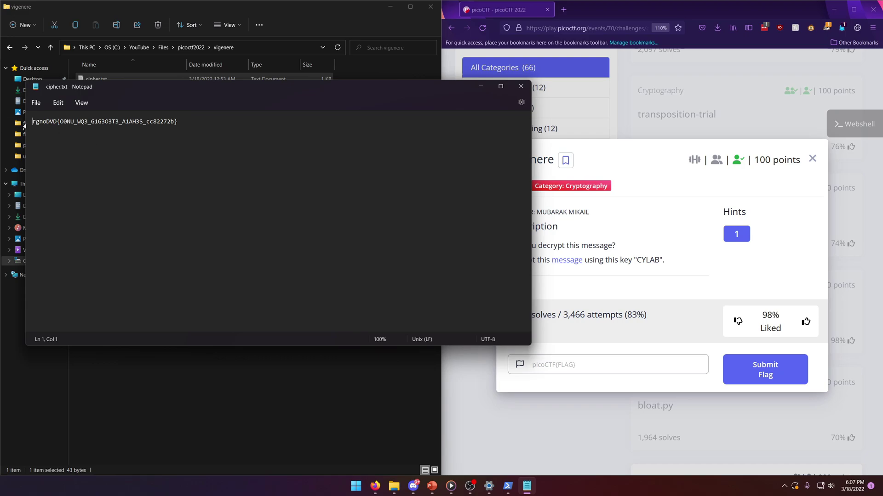
key(super+Left)
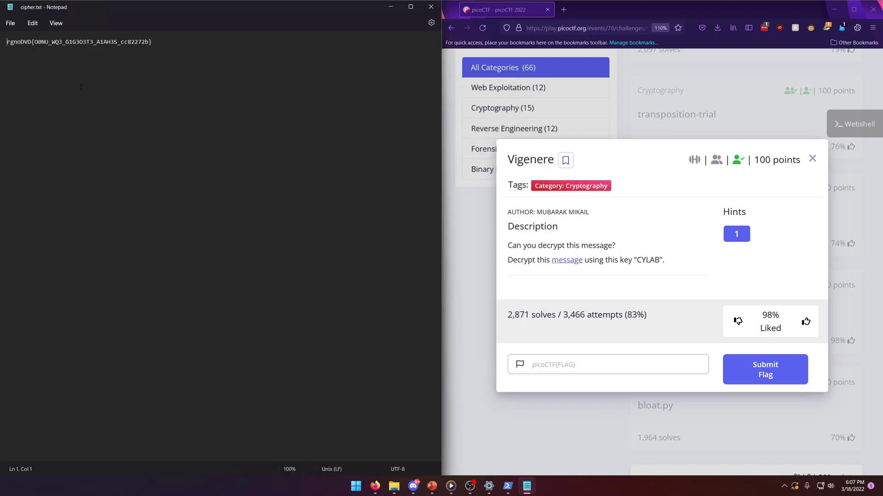
key(ctrl+a)
key(ctrl+c)
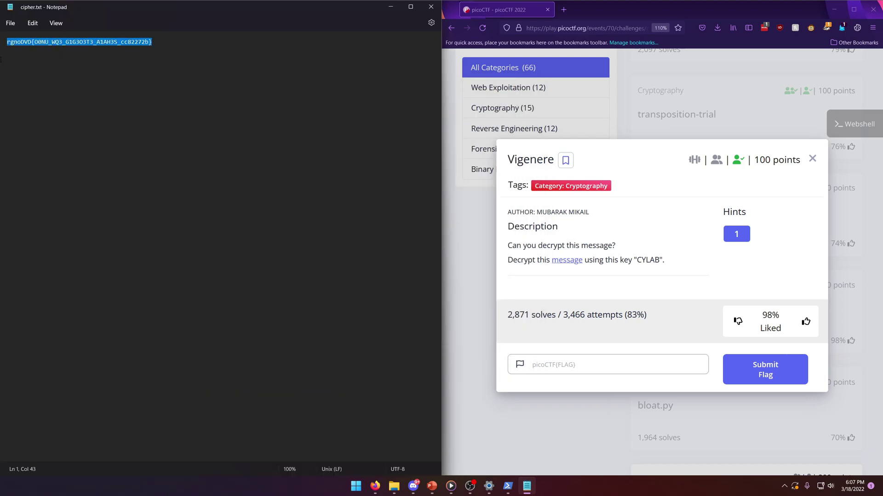
Search Google for 'vigenere cipher decoder' in a new tab
click(564, 10)
text(vig)
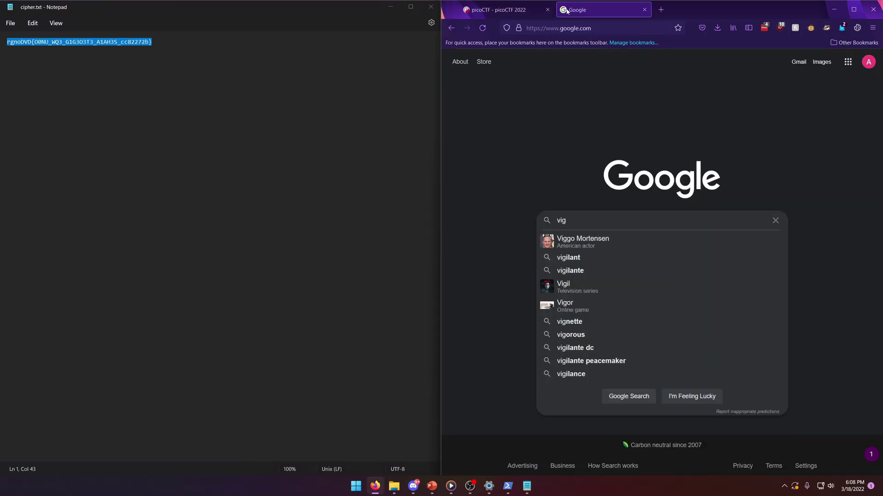
text(enere cipher de)
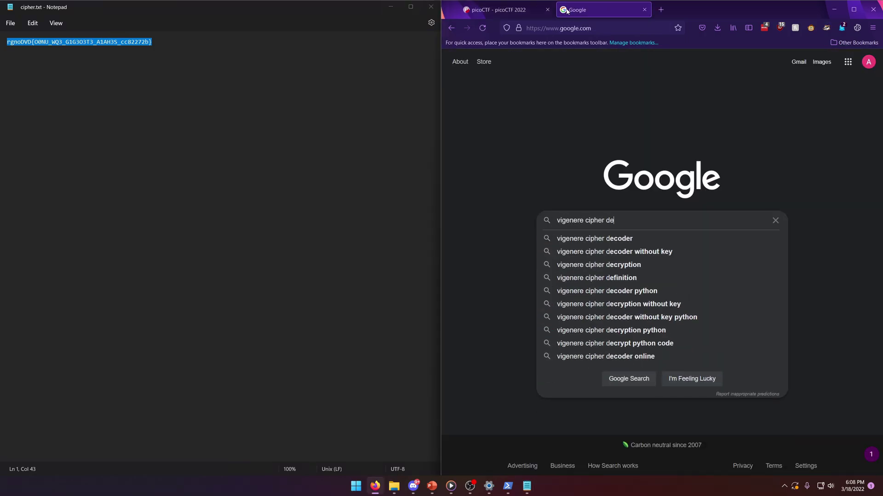
text(coder)
key(Return)
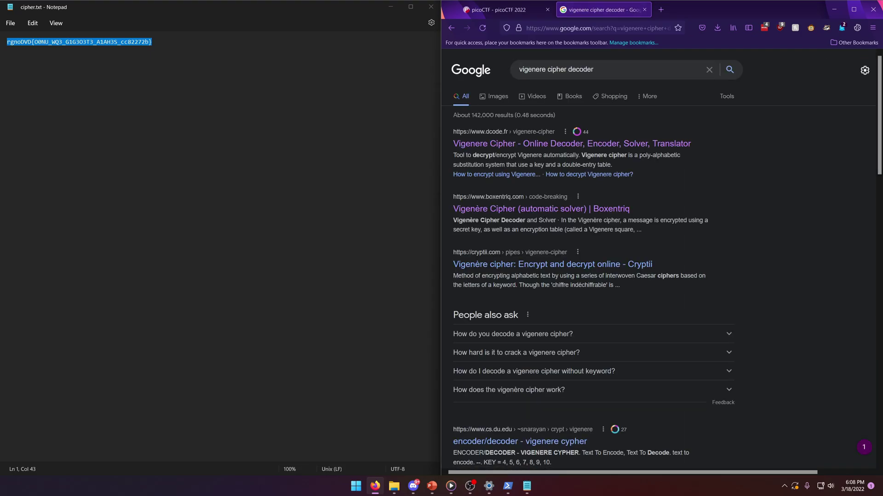
Open the Boxentriq Vigenère decoder and paste the ciphertext into its message box
click(502, 210)
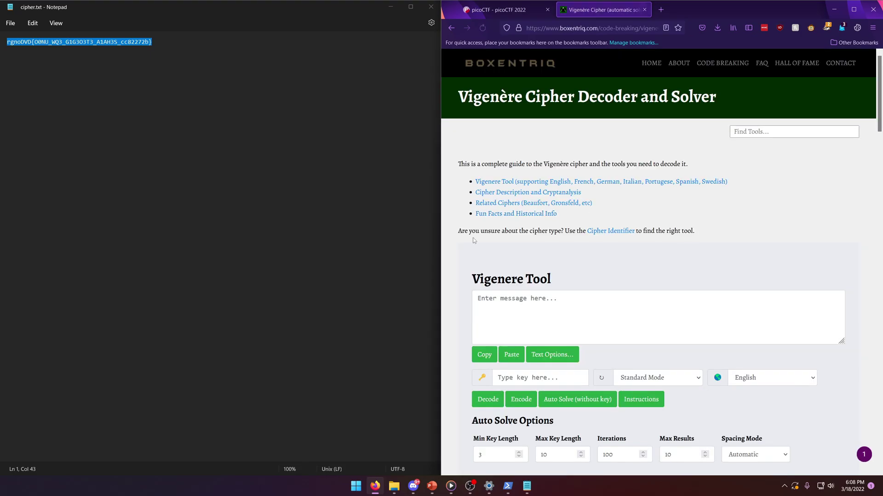
click(570, 308)
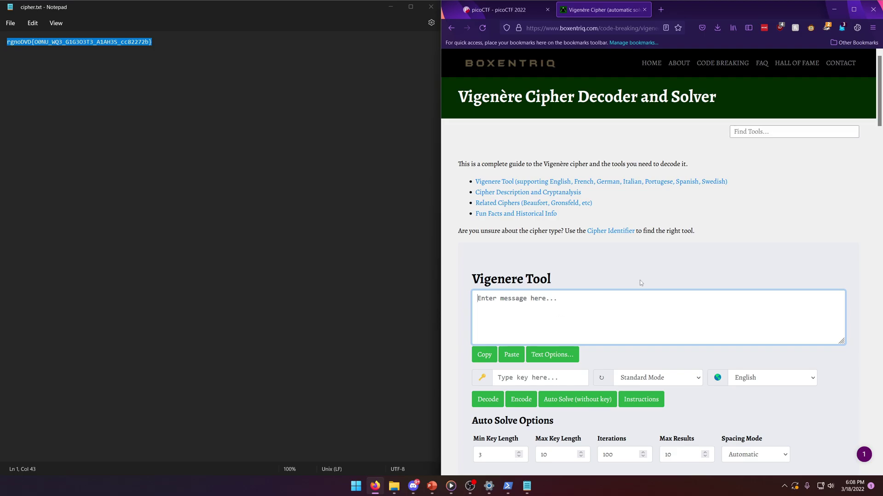
scroll(640, 283, down, 2)
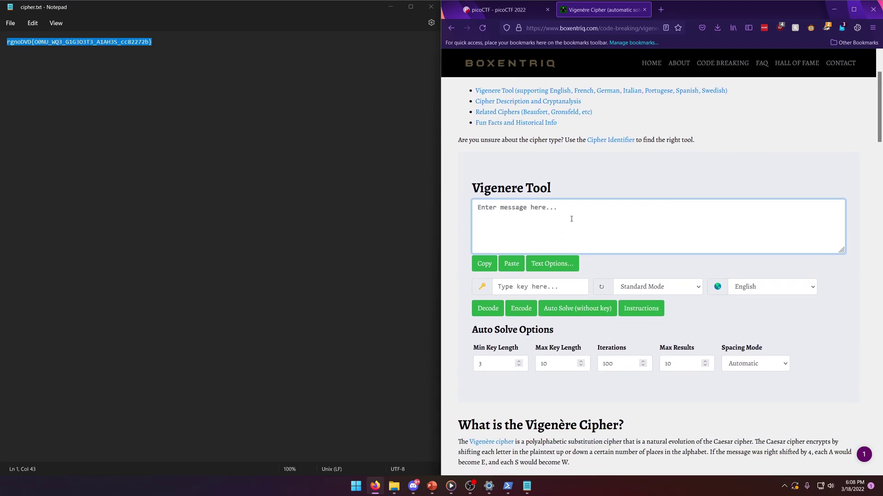
key(ctrl+v)
Decode the message with key CYLAB and select the resulting picoCTF flag text
click(510, 288)
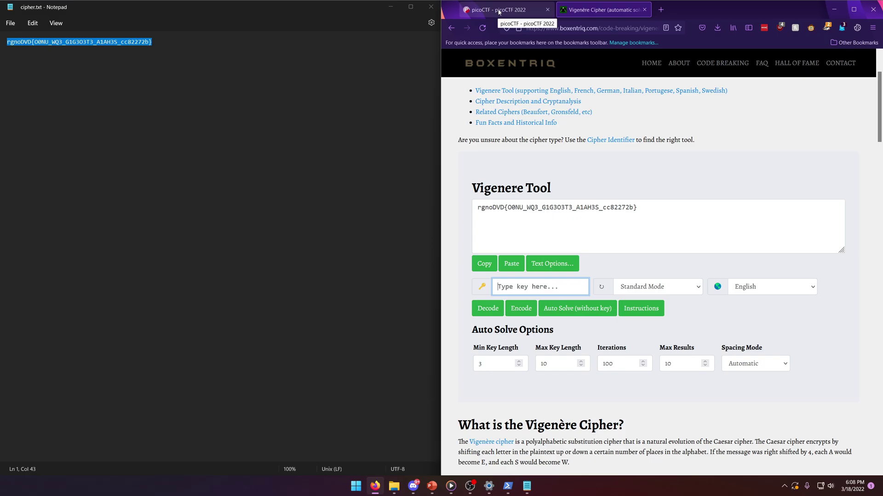
text(CYLAB)
click(487, 309)
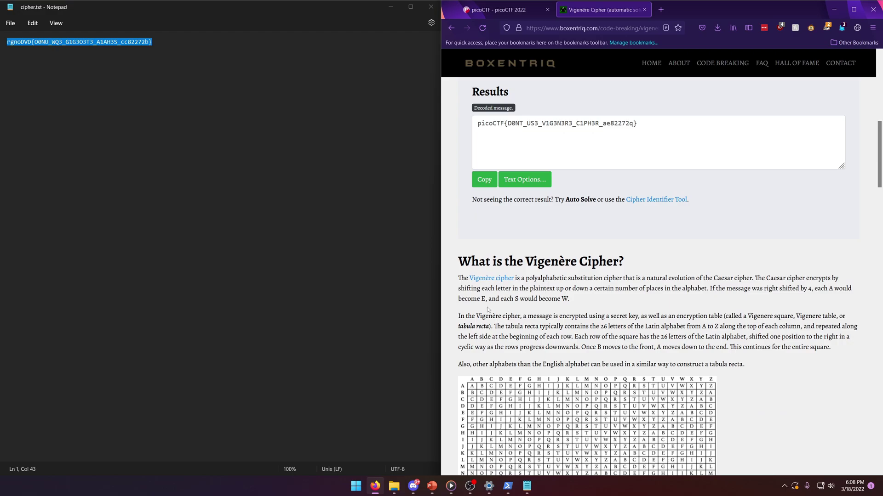
triple_click(473, 133)
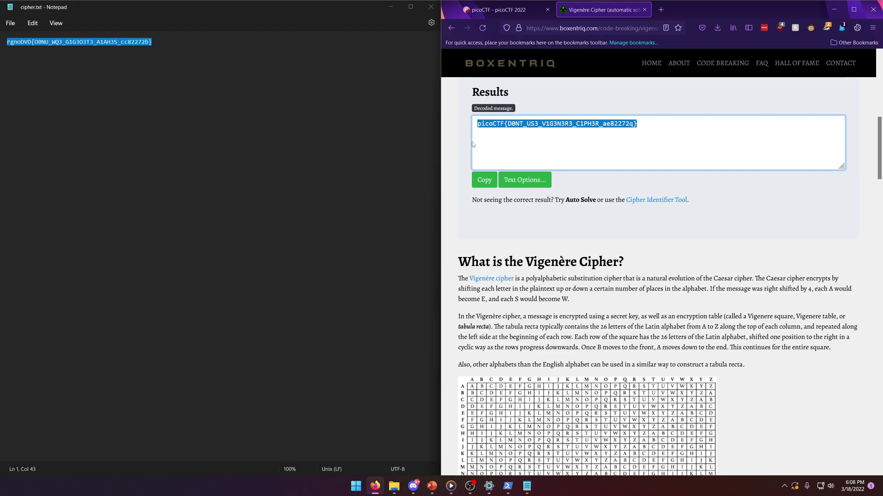
scroll(473, 145, up, 4)
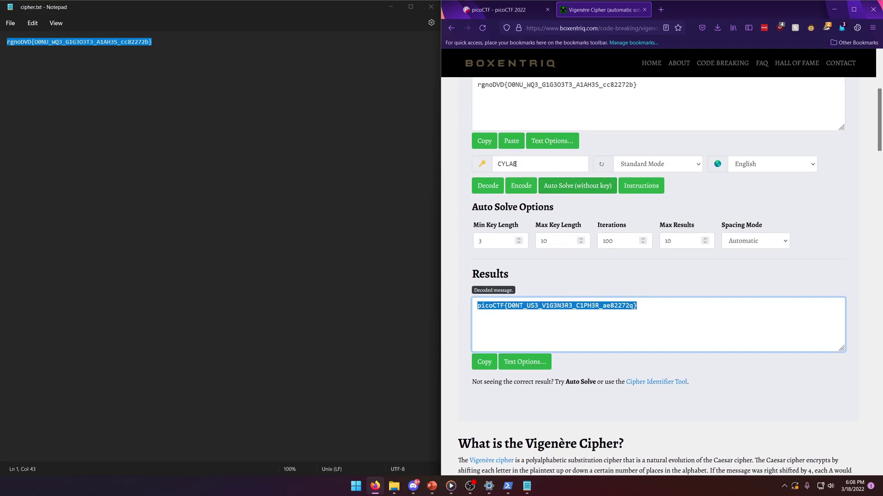
Clear the CYLAB key and run Auto Solve, reviewing the ten candidate keys topped by pmygztzaug
double_click(512, 164)
key(BackSpace)
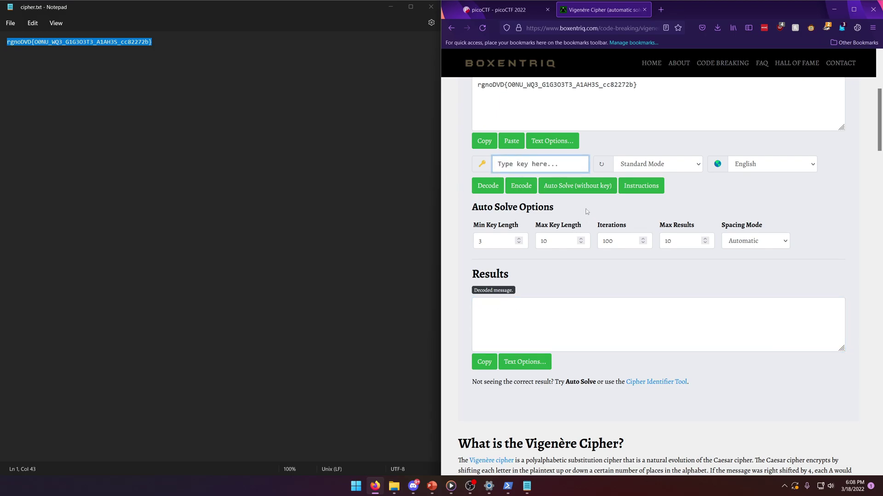
click(575, 187)
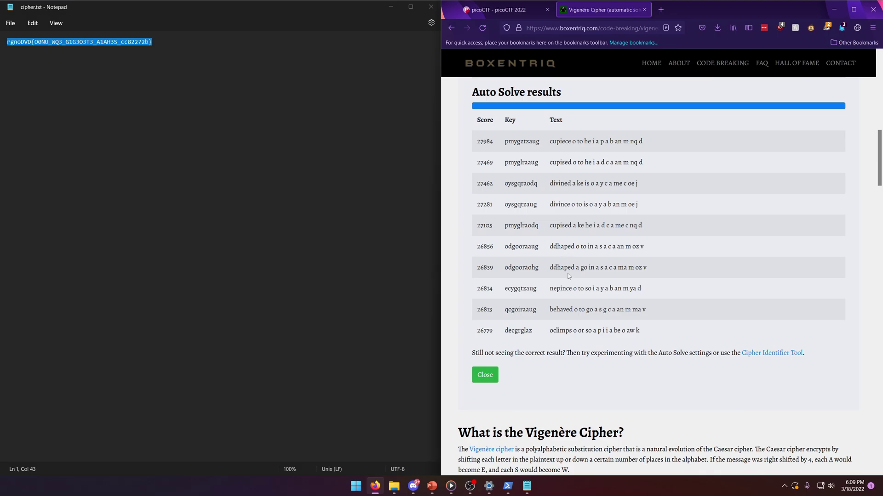
scroll(569, 276, up, 1)
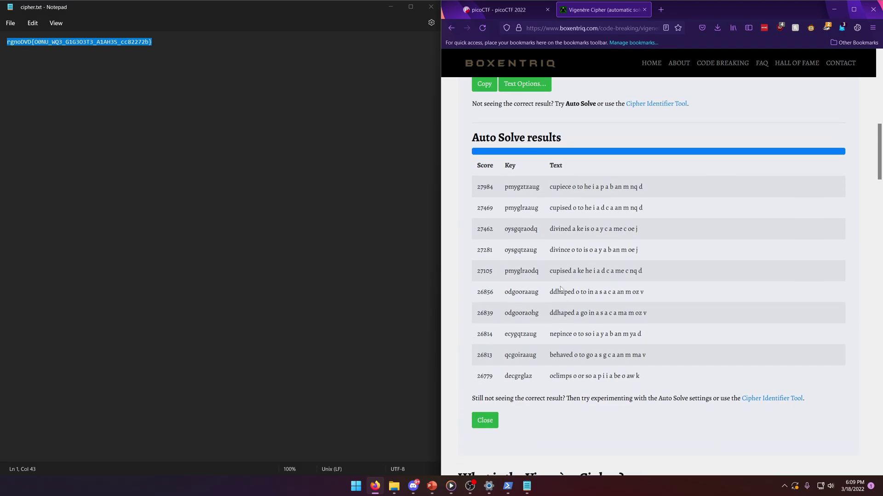
scroll(561, 289, up, 3)
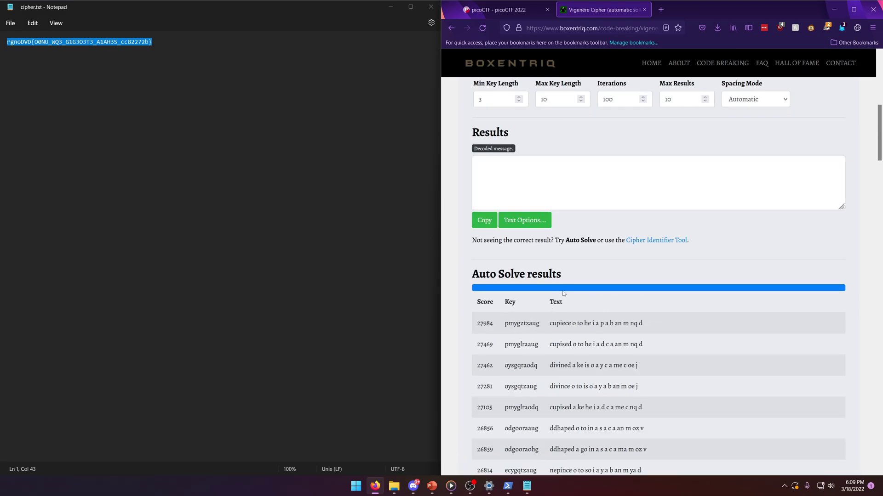
scroll(593, 260, up, 1)
scroll(588, 276, down, 2)
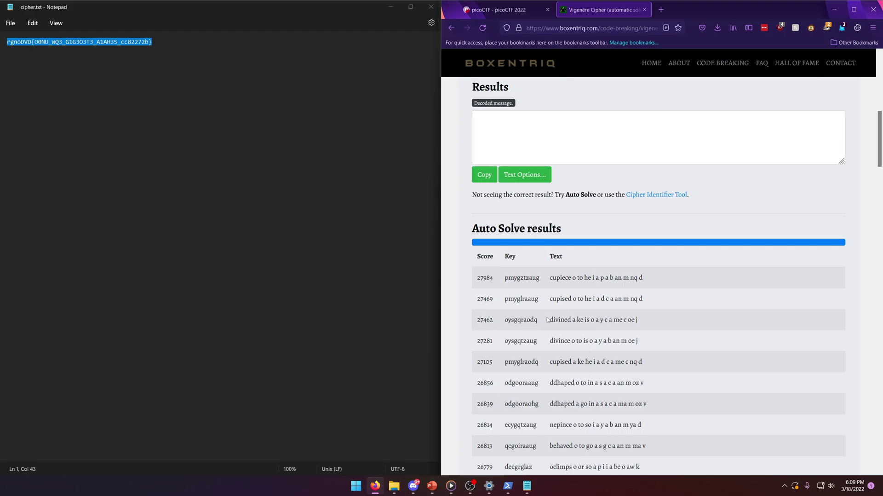
scroll(560, 284, up, 3)
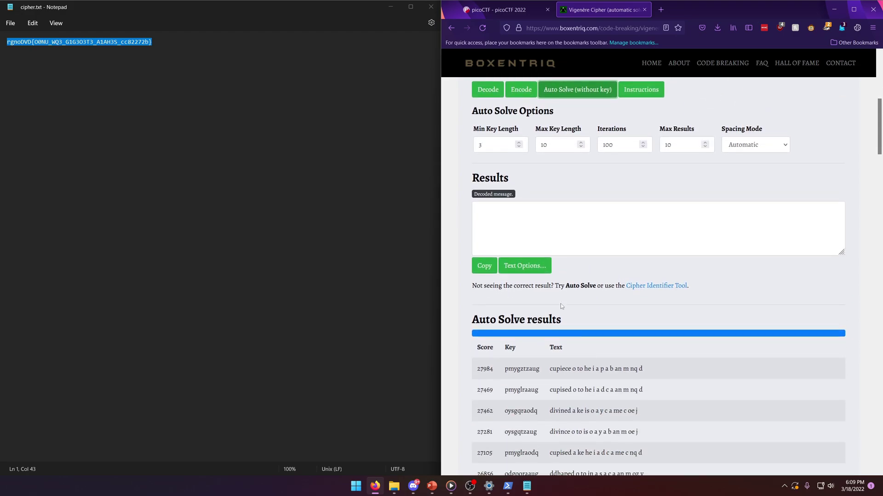
Re-enter CYLAB in the key field, correcting a typo, to restore the decoded picoCTF flag
scroll(569, 380, up, 3)
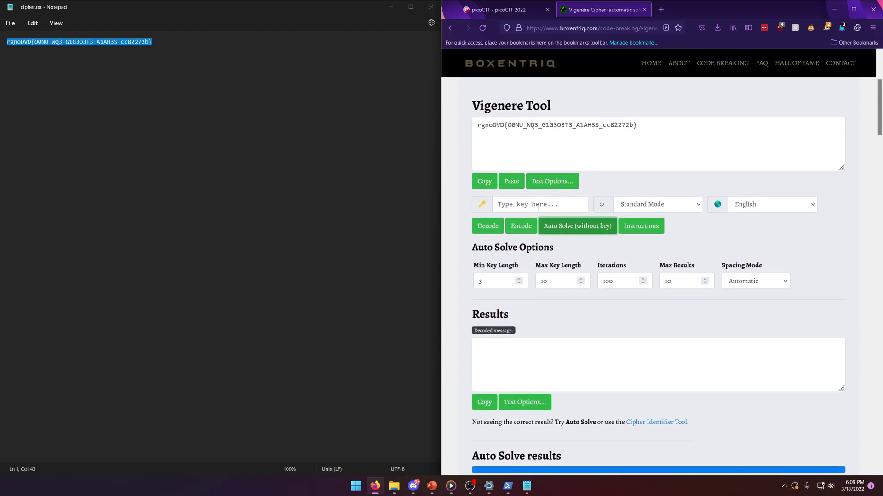
click(536, 209)
text(CLAB)
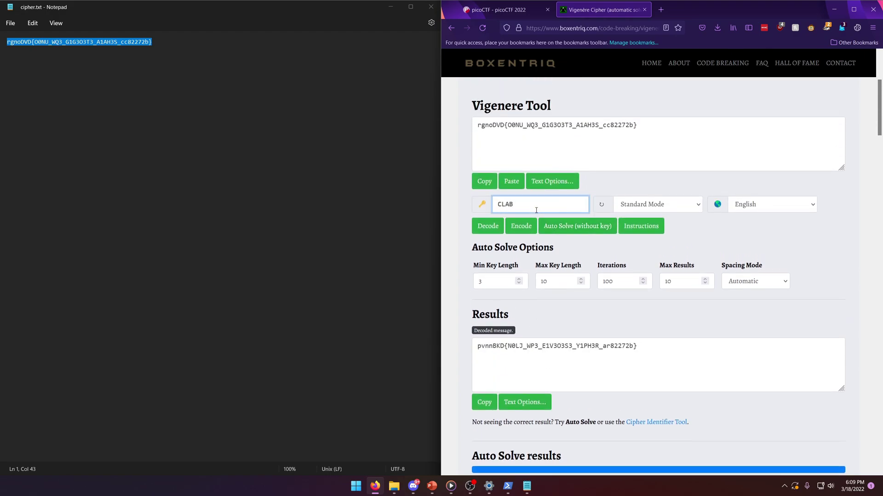
key(BackSpace)
key(BackSpace)
key(BackSpace)
text(YLAB)
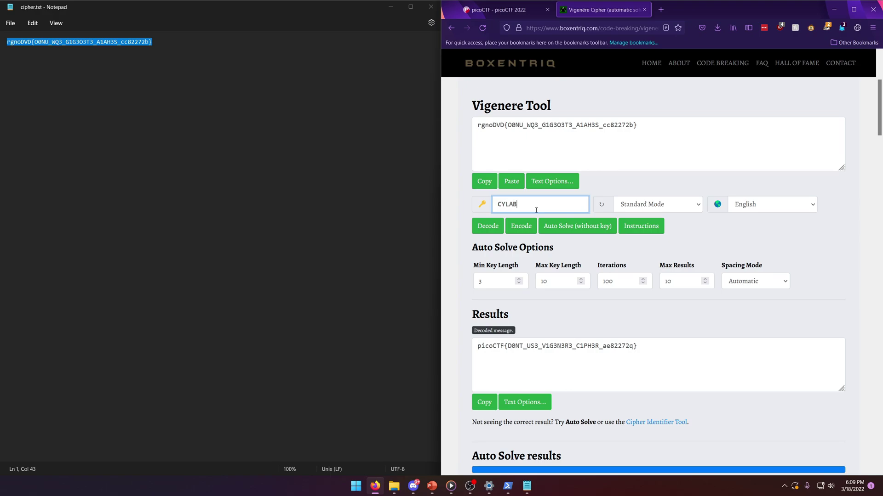